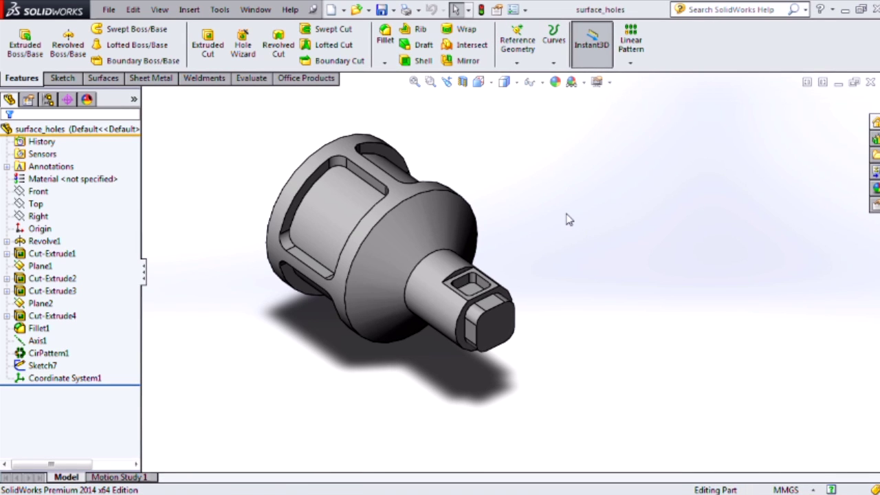
Step: Preview a reference plane tangent to the conical face through a shaft point projected onto the cone
{"action": "middle_click_drag", "start_coordinate": [565, 255], "coordinate": [601, 259]}
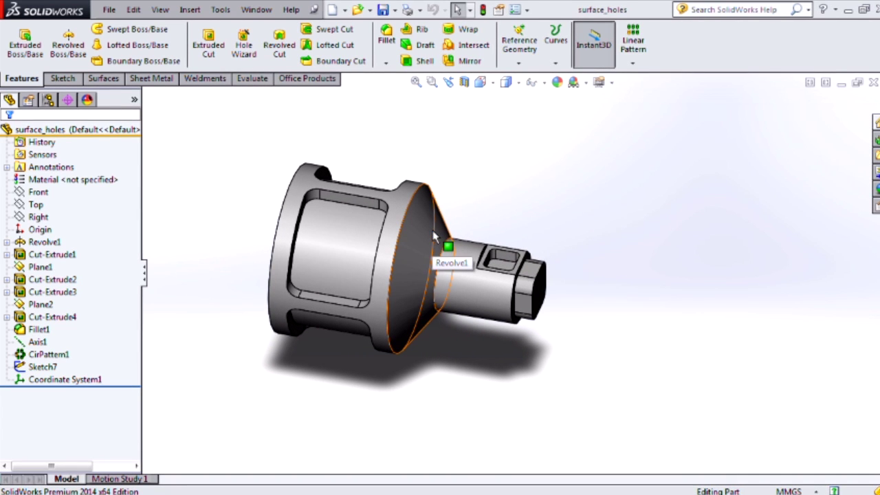
{"action": "middle_click_drag", "start_coordinate": [481, 170], "coordinate": [468, 180]}
{"action": "left_click", "coordinate": [521, 62]}
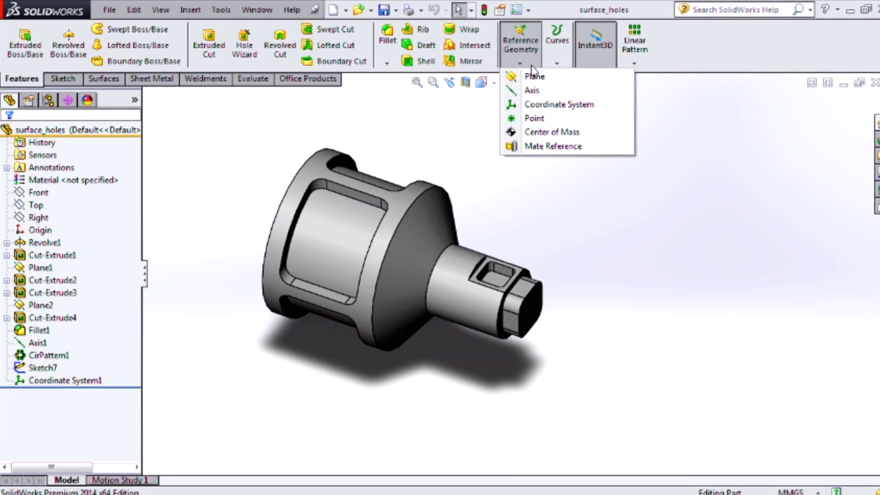
{"action": "left_click", "coordinate": [528, 76]}
{"action": "left_click", "coordinate": [429, 225]}
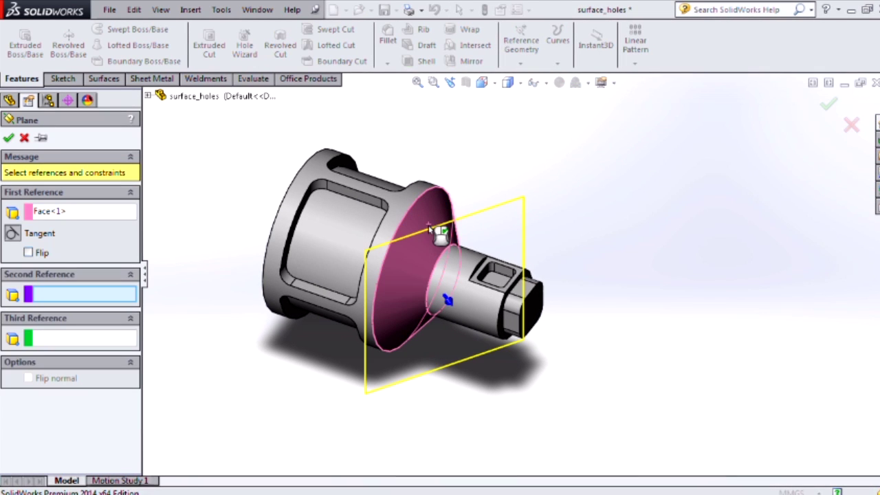
{"action": "left_click", "coordinate": [485, 273]}
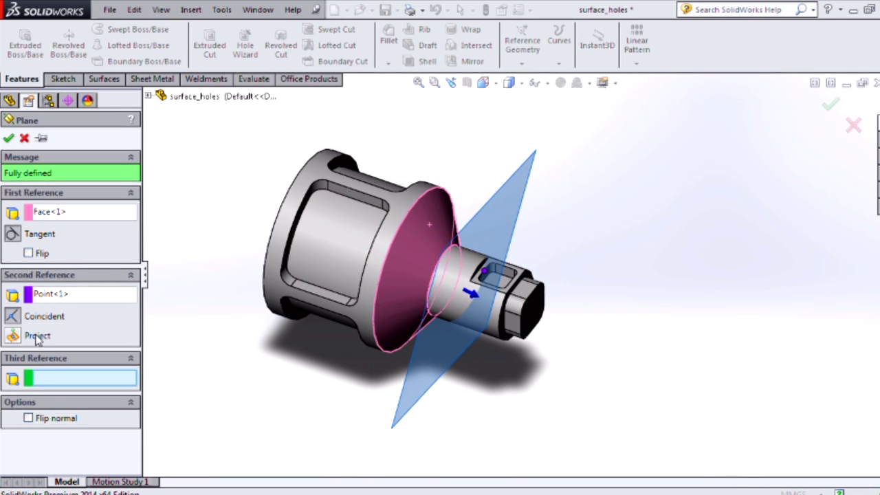
{"action": "left_click", "coordinate": [13, 336]}
{"action": "middle_click_drag", "start_coordinate": [474, 227], "coordinate": [429, 211]}
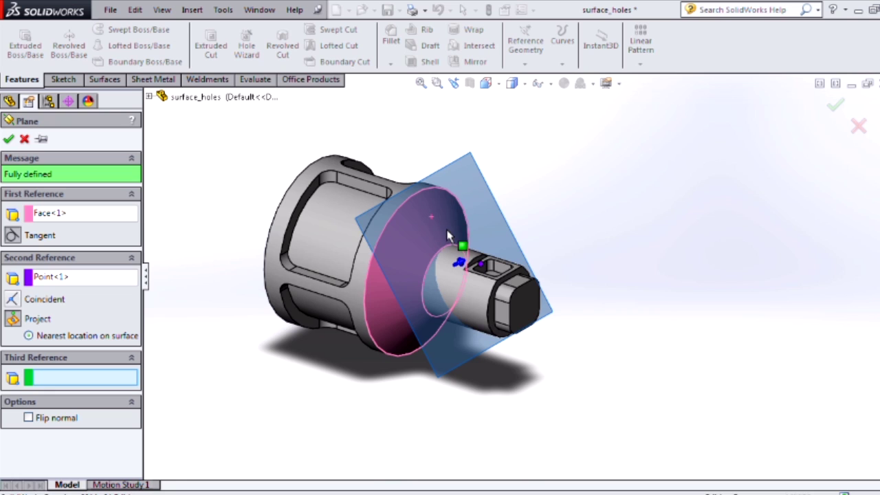
{"action": "middle_click_drag", "start_coordinate": [455, 219], "coordinate": [475, 209]}
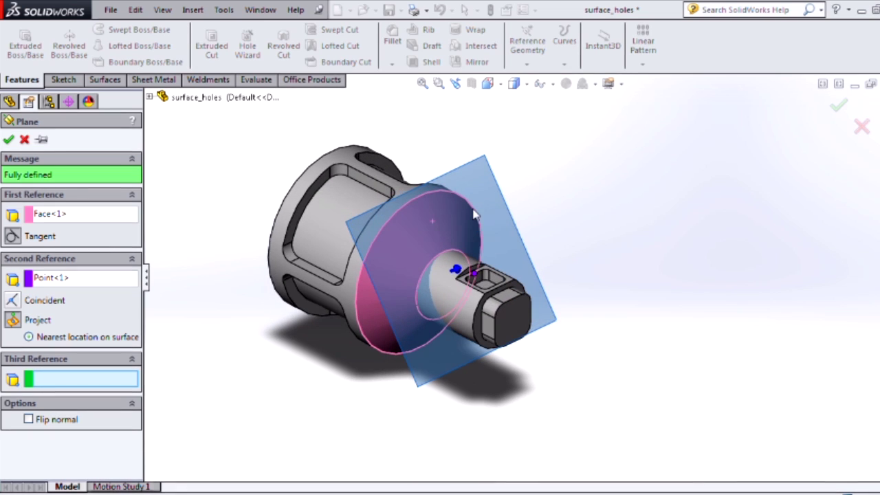
Step: Discard the plane and place a Hole Wizard point on the conical face using a 3D sketch
{"action": "left_click", "coordinate": [24, 140]}
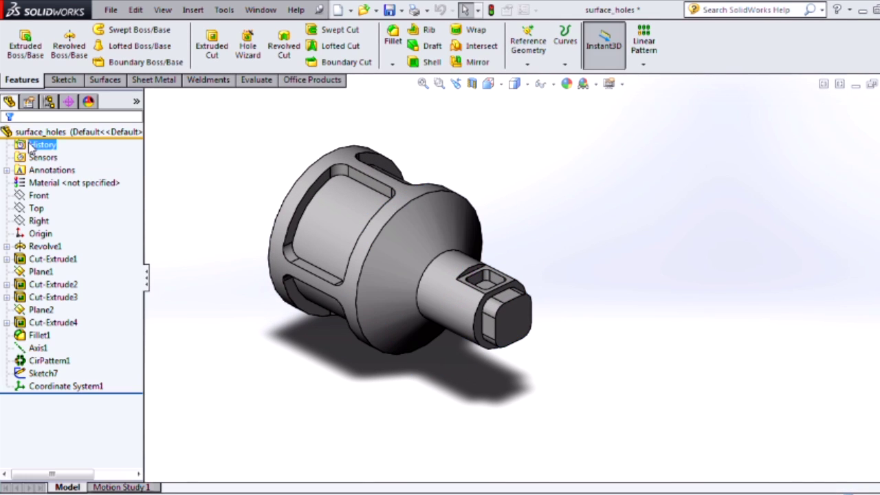
{"action": "left_click", "coordinate": [248, 48]}
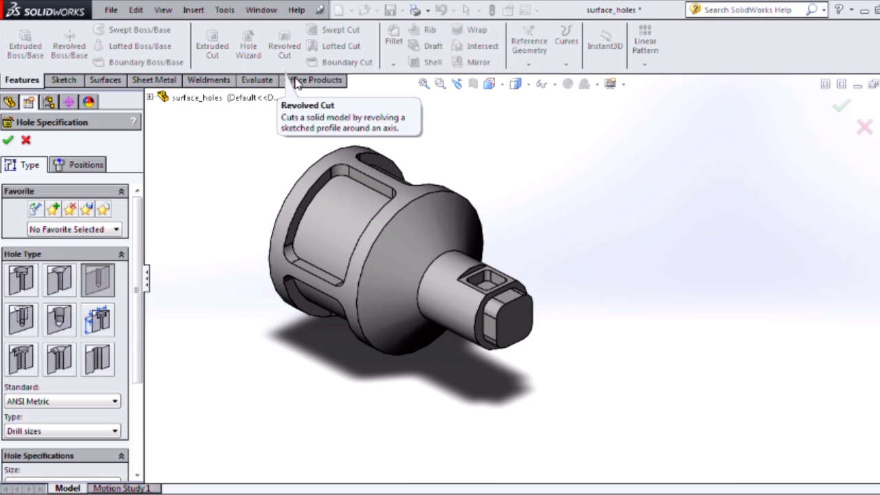
{"action": "left_click", "coordinate": [86, 167]}
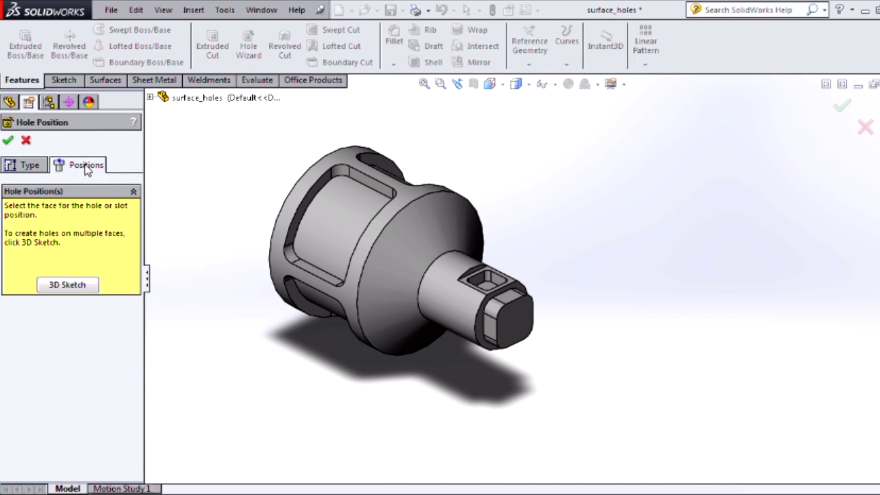
{"action": "left_click", "coordinate": [68, 286]}
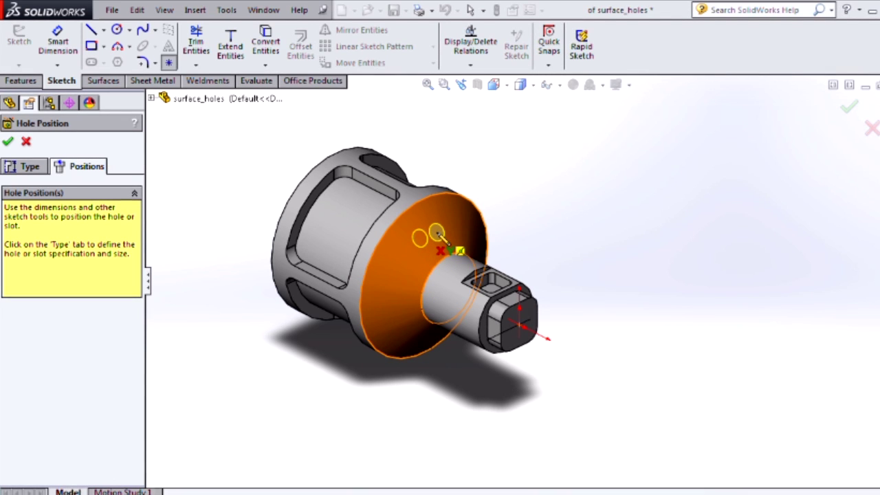
{"action": "left_click", "coordinate": [437, 233]}
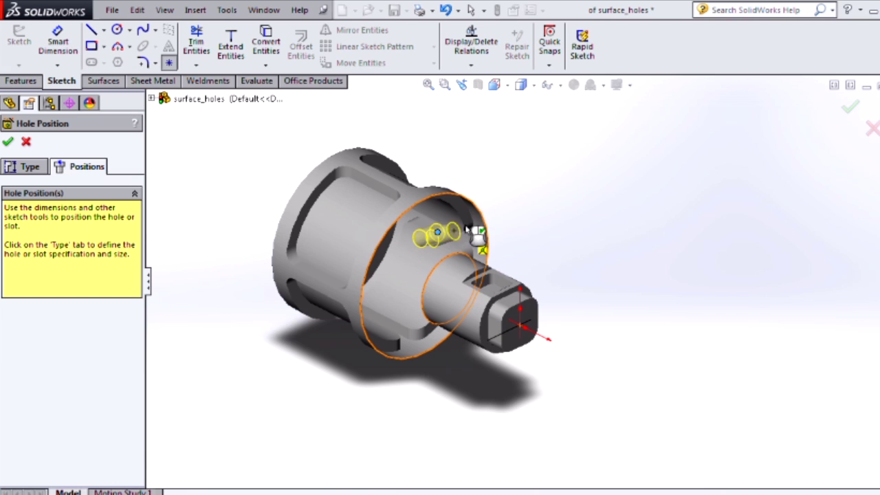
{"action": "key", "text": "Escape"}
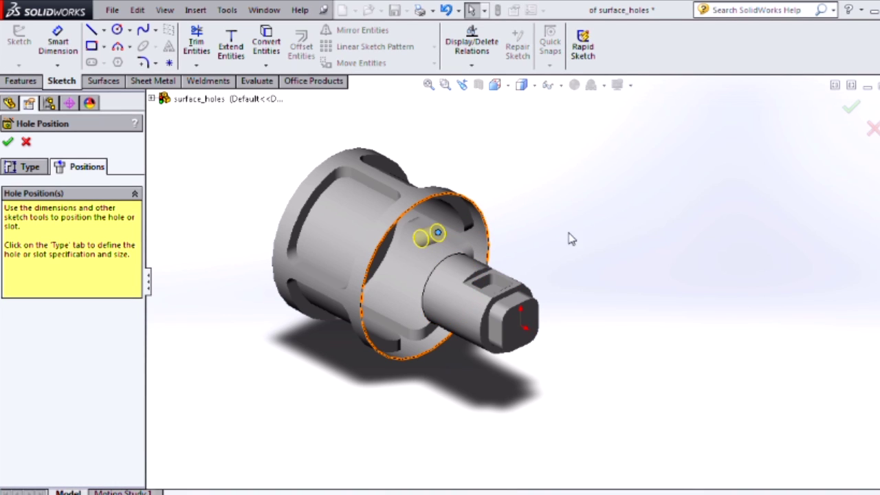
{"action": "mouse_move", "coordinate": [570, 248]}
{"action": "middle_mouse_down"}
{"action": "mouse_move", "coordinate": [568, 235]}
{"action": "mouse_move", "coordinate": [619, 196]}
{"action": "mouse_move", "coordinate": [544, 262]}
{"action": "mouse_move", "coordinate": [550, 245]}
{"action": "middle_mouse_up"}
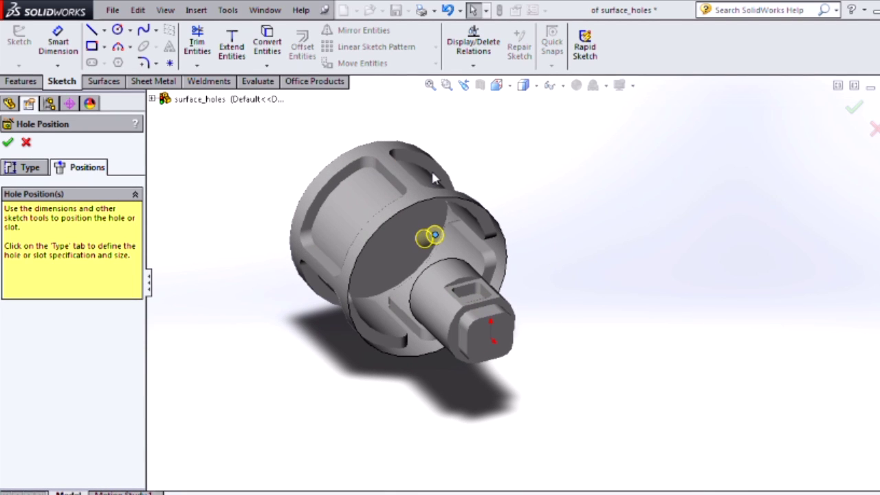
Step: Draw two 3D sketch lines from the origin, vertical then over to the hole point
{"action": "left_click", "coordinate": [93, 32]}
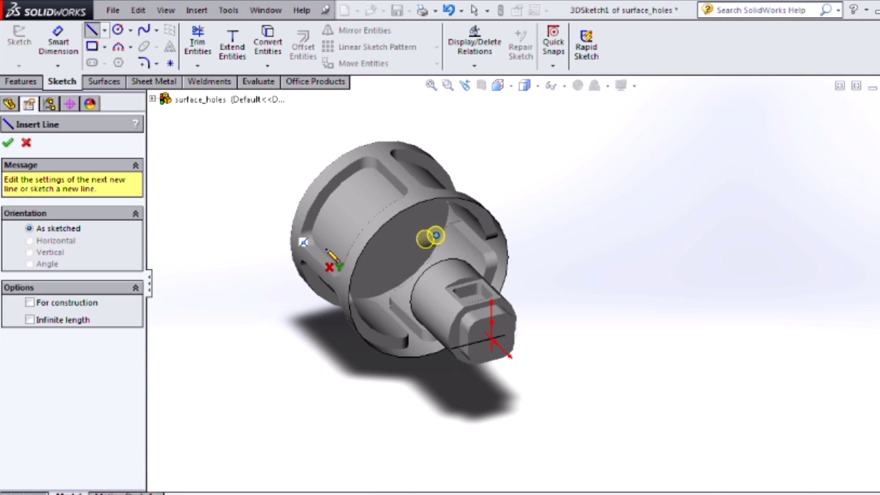
{"action": "left_click", "coordinate": [492, 339]}
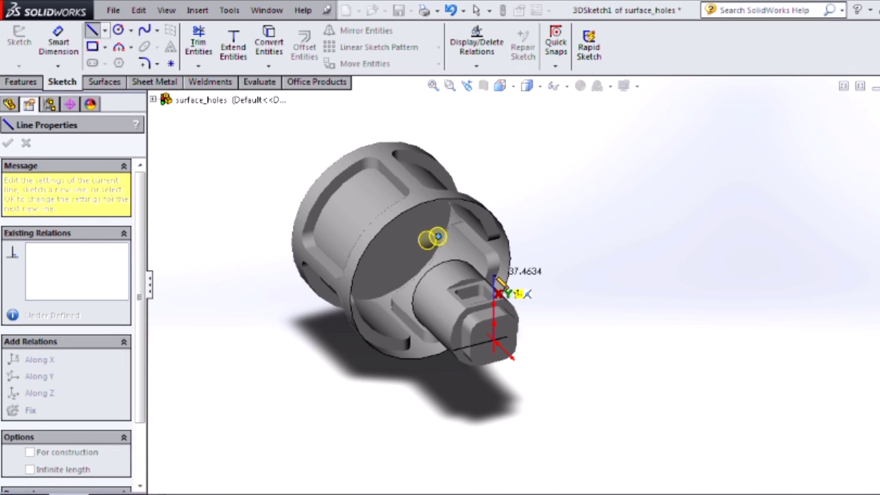
{"action": "left_click", "coordinate": [495, 278]}
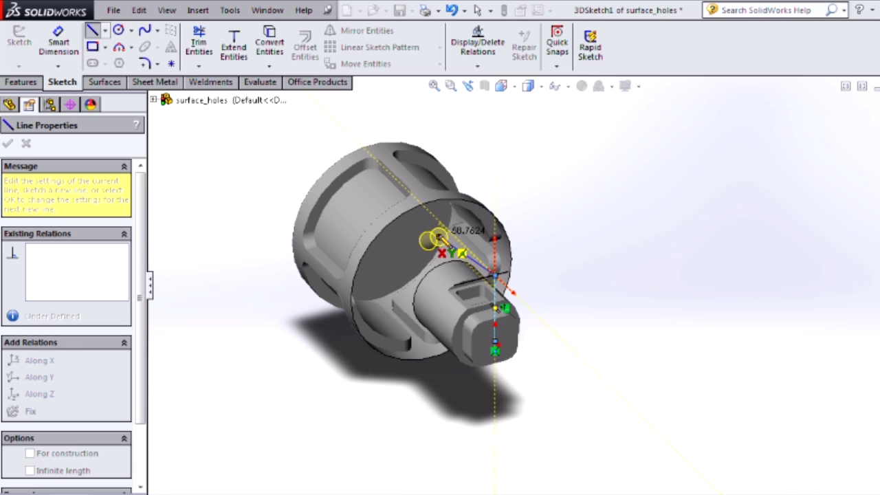
{"action": "left_click", "coordinate": [439, 238]}
{"action": "key", "text": "Escape"}
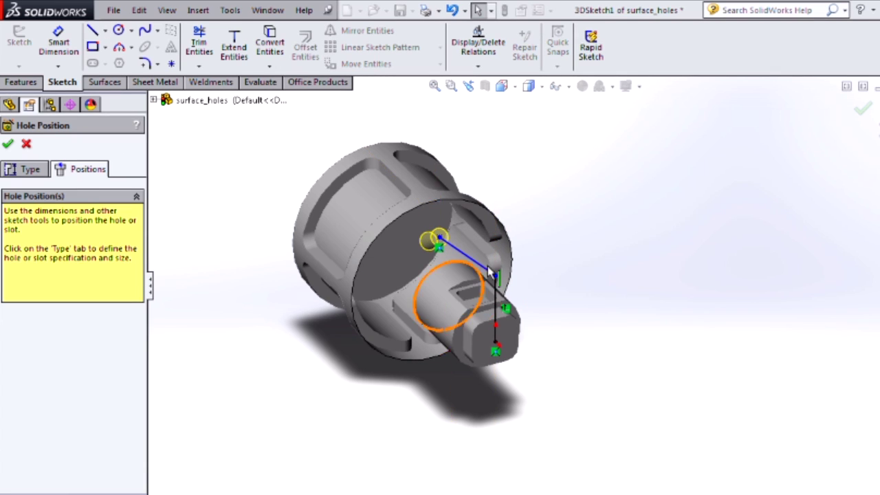
{"action": "middle_click_drag", "start_coordinate": [589, 271], "coordinate": [537, 264]}
Step: Constrain the line ending at the hole point to run Along X
{"action": "left_click", "coordinate": [532, 265]}
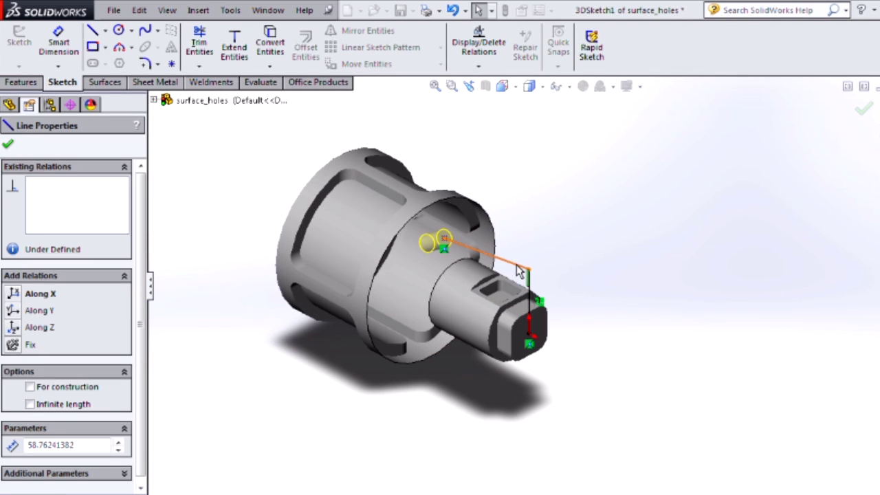
{"action": "left_click", "coordinate": [13, 294]}
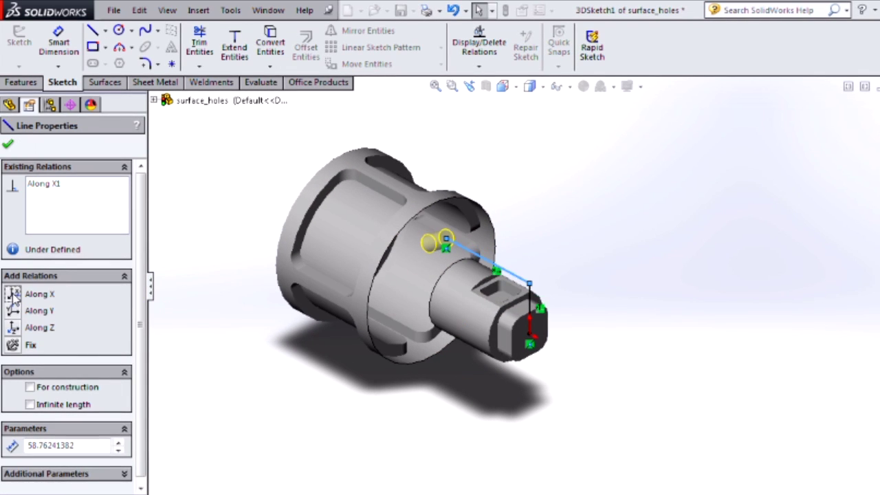
{"action": "left_click", "coordinate": [8, 144]}
{"action": "mouse_move", "coordinate": [533, 288]}
{"action": "left_mouse_down"}
{"action": "mouse_move", "coordinate": [534, 263]}
{"action": "mouse_move", "coordinate": [534, 292]}
{"action": "left_mouse_up"}
{"action": "left_click", "coordinate": [556, 275]}
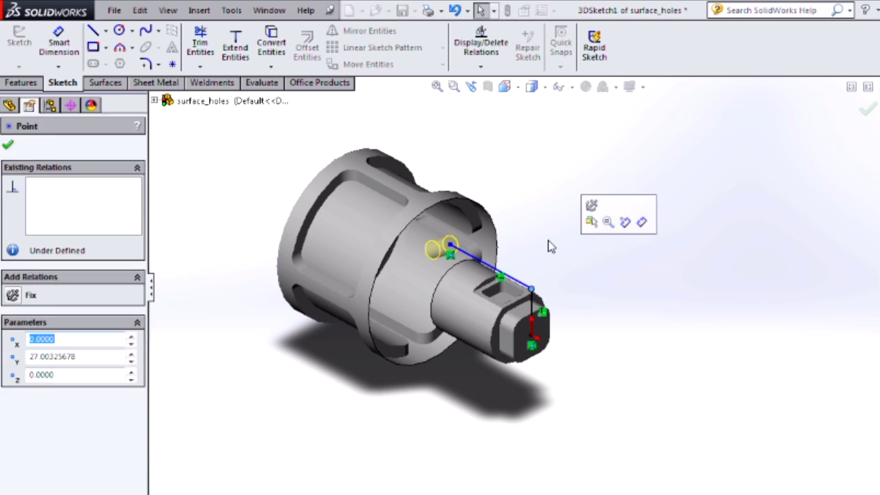
Step: Dimension the vertical sketch line to 30 mm
{"action": "left_click", "coordinate": [554, 258]}
{"action": "left_click", "coordinate": [537, 305]}
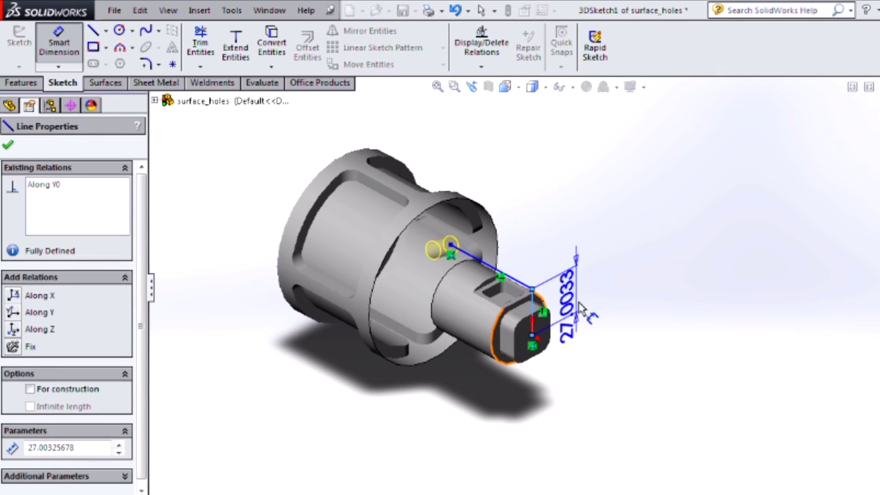
{"action": "left_click", "coordinate": [583, 278]}
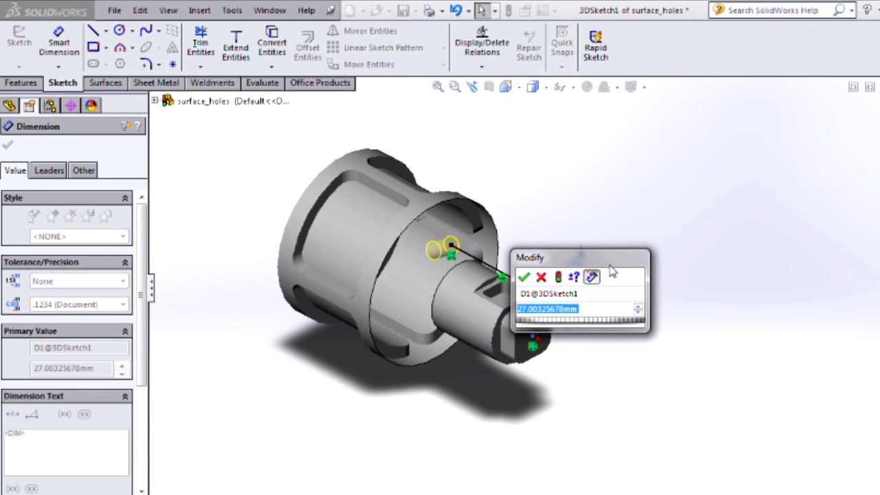
{"action": "type", "text": "30"}
{"action": "key", "text": "Return"}
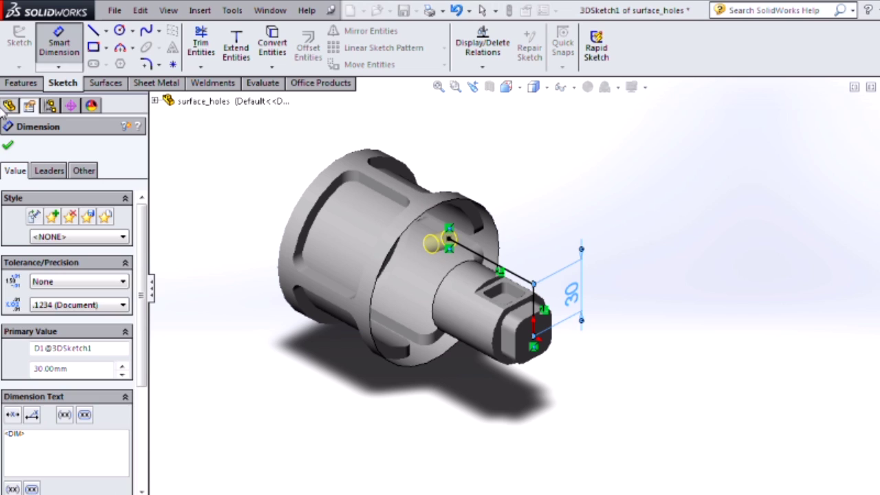
{"action": "left_click", "coordinate": [8, 147]}
Step: Cut a Ø12.0 hole into the conical face, then start a second Hole Wizard hole
{"action": "left_click", "coordinate": [13, 169]}
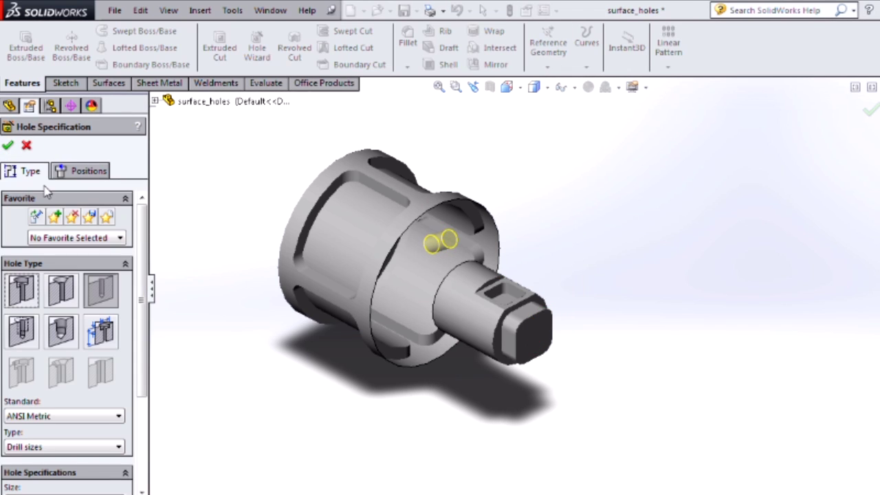
{"action": "scroll", "coordinate": [112, 384], "scroll_direction": "down", "scroll_amount": 4}
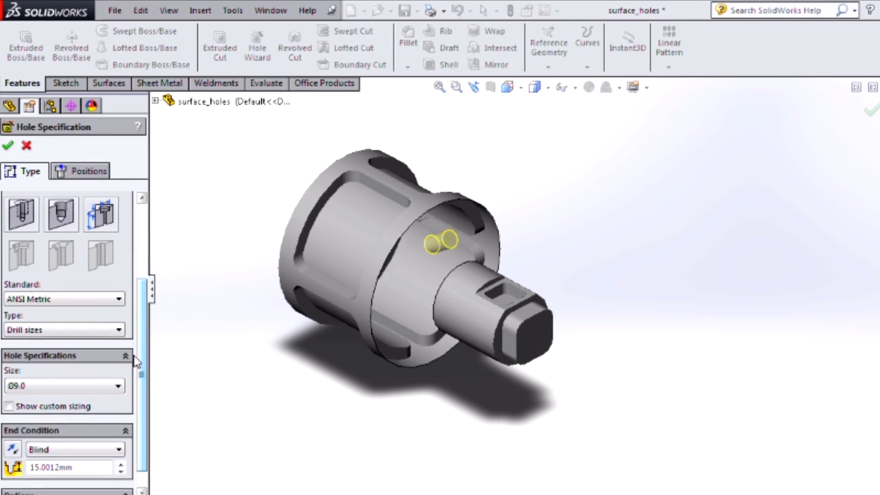
{"action": "left_click", "coordinate": [113, 387]}
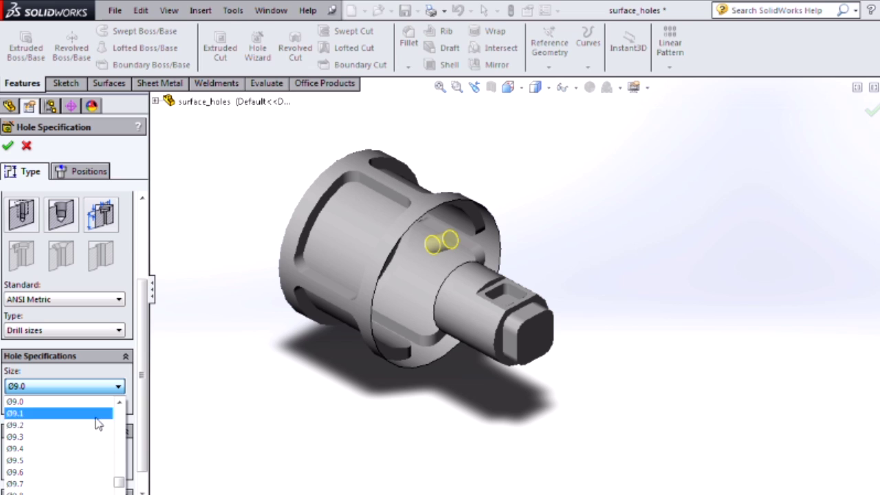
{"action": "scroll", "coordinate": [85, 453], "scroll_direction": "down", "scroll_amount": 3}
{"action": "left_click", "coordinate": [79, 471]}
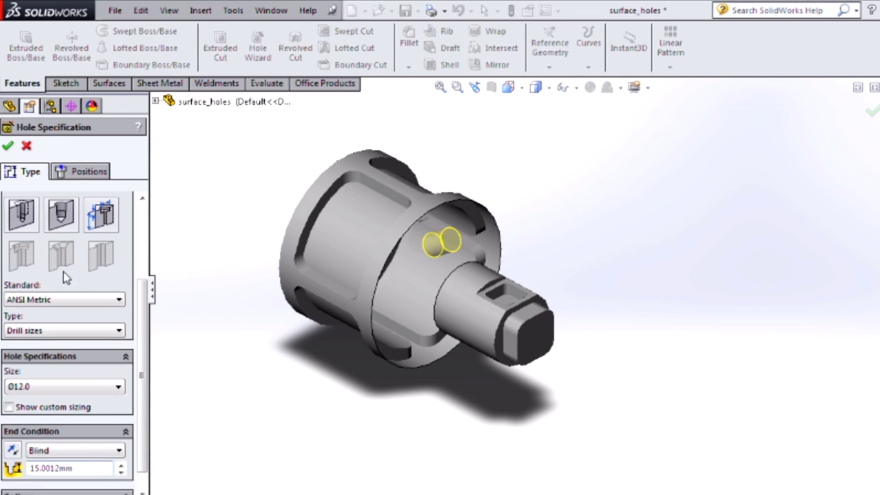
{"action": "left_click", "coordinate": [7, 145]}
{"action": "middle_click_drag", "start_coordinate": [602, 224], "coordinate": [585, 210]}
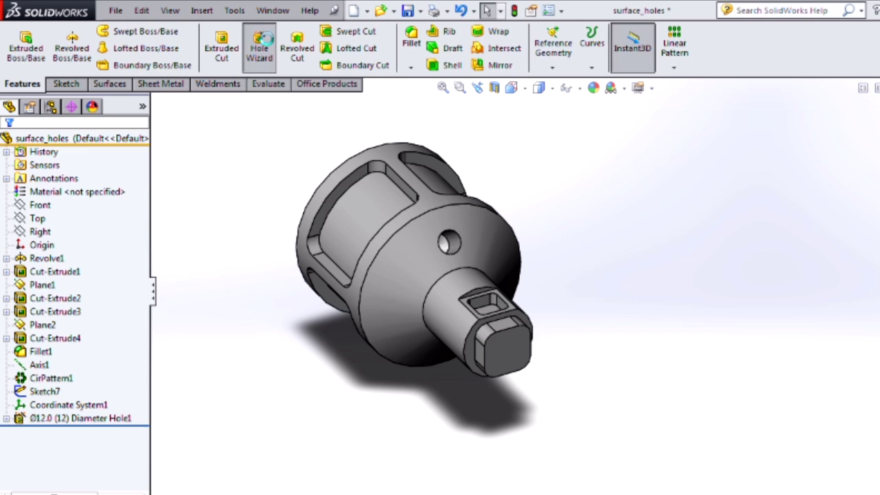
{"action": "left_click", "coordinate": [261, 42]}
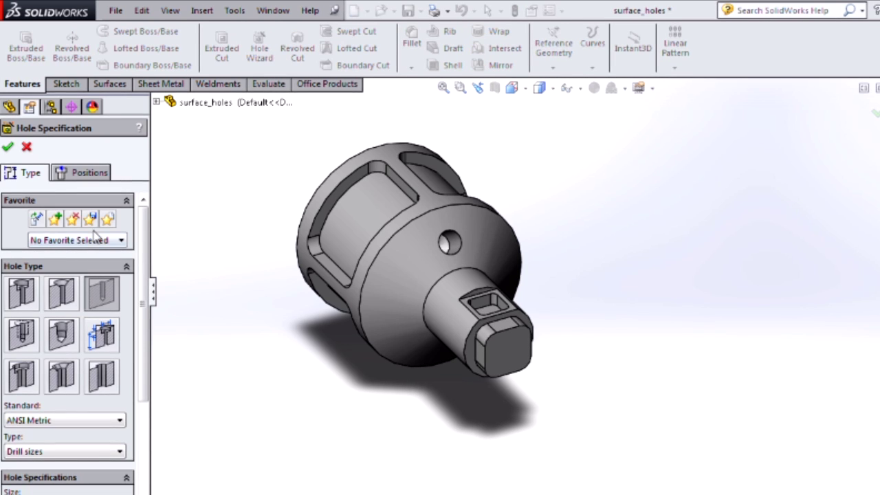
Step: Place the second hole's centre point on the conical face in a 3D sketch
{"action": "left_click", "coordinate": [89, 173]}
{"action": "left_click", "coordinate": [80, 303]}
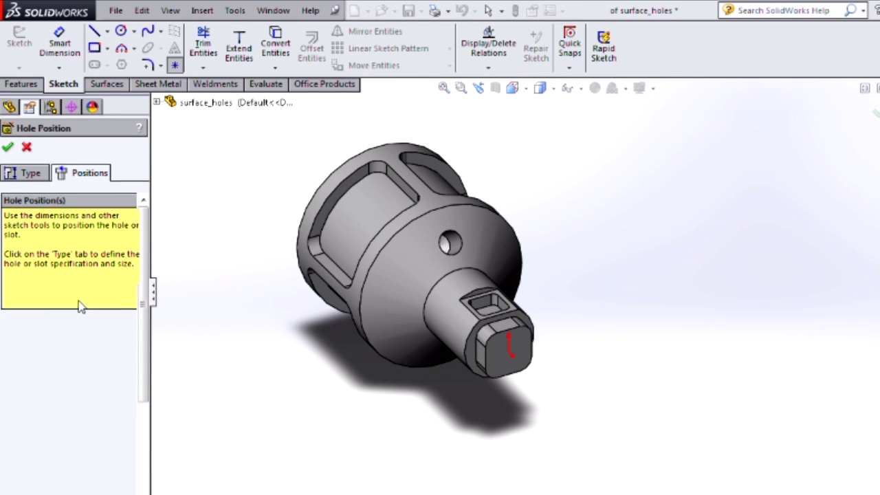
{"action": "left_click", "coordinate": [491, 250]}
{"action": "middle_click_drag", "start_coordinate": [491, 252], "coordinate": [418, 257]}
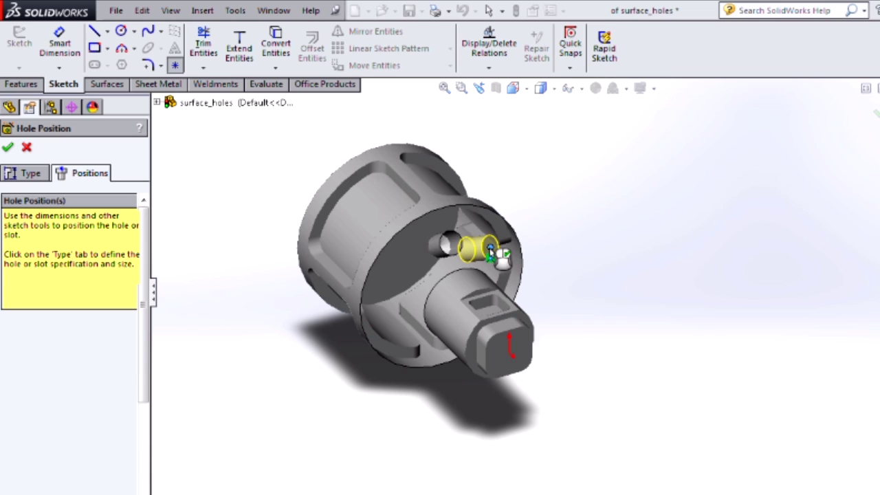
{"action": "key", "text": "Escape"}
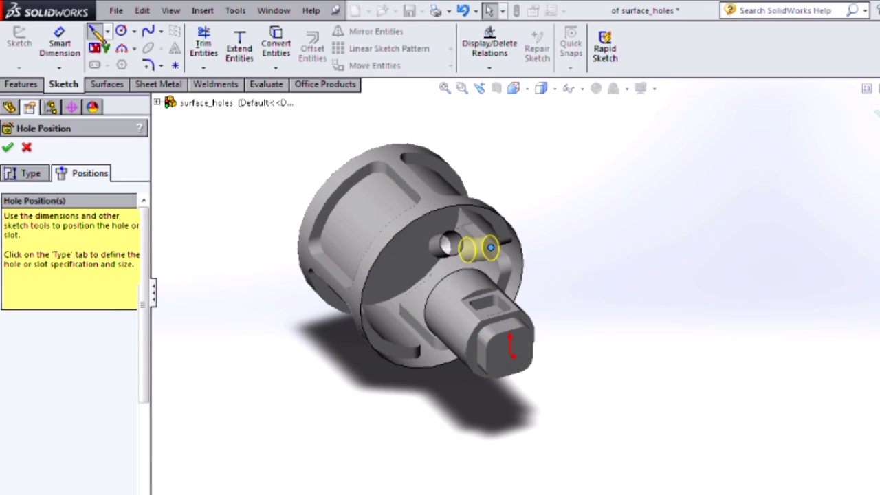
Step: Sketch a bent line from the origin to the hole point on the YZ plane, moving its corner outward
{"action": "left_click", "coordinate": [93, 33]}
{"action": "left_click", "coordinate": [509, 353]}
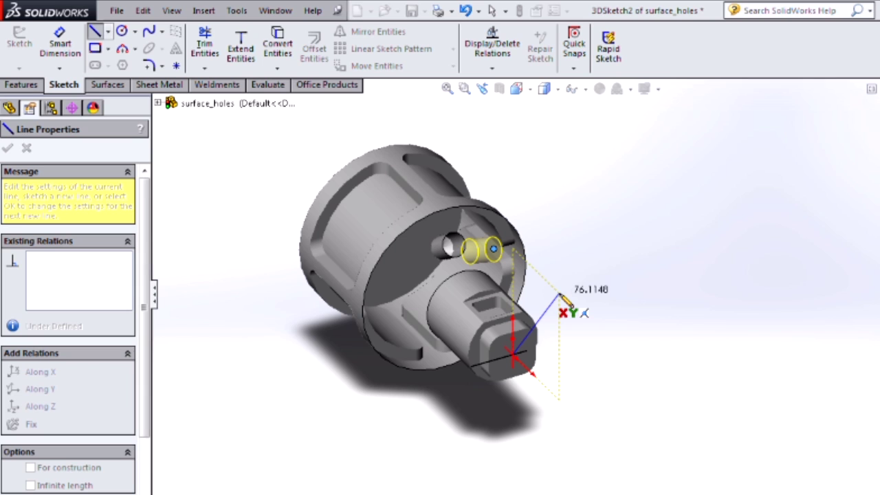
{"action": "key", "text": "Tab"}
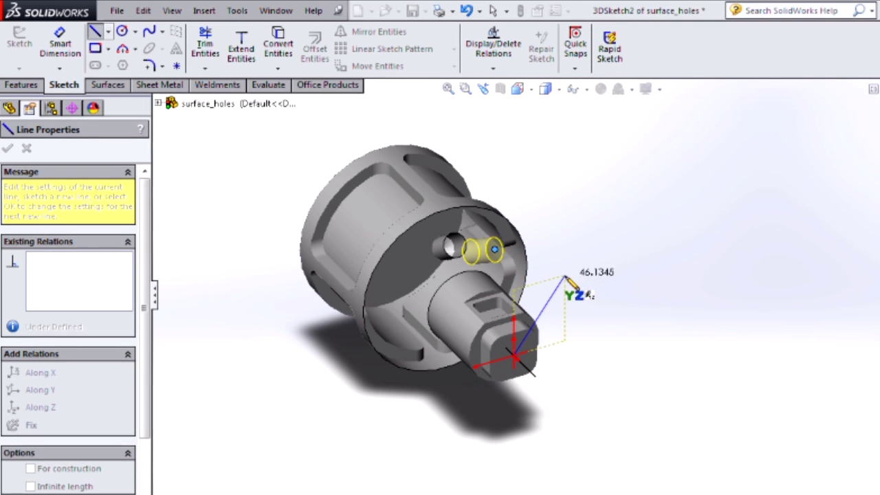
{"action": "key", "text": "Tab"}
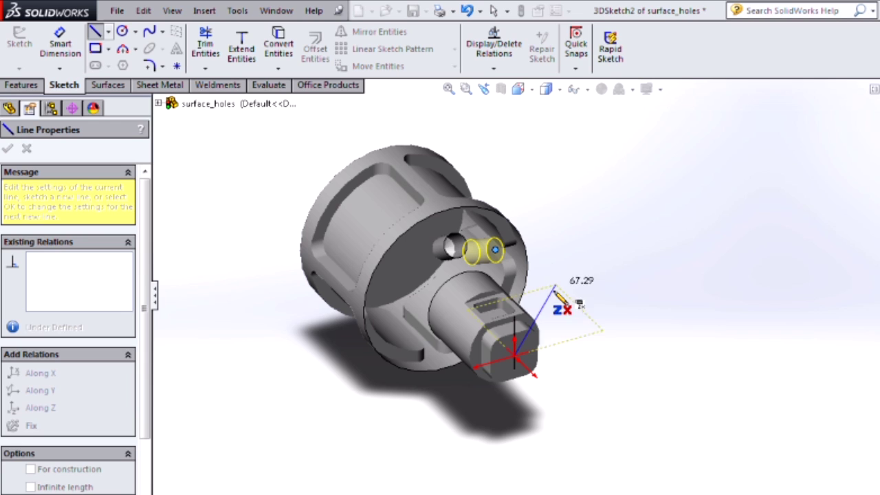
{"action": "key", "text": "Tab"}
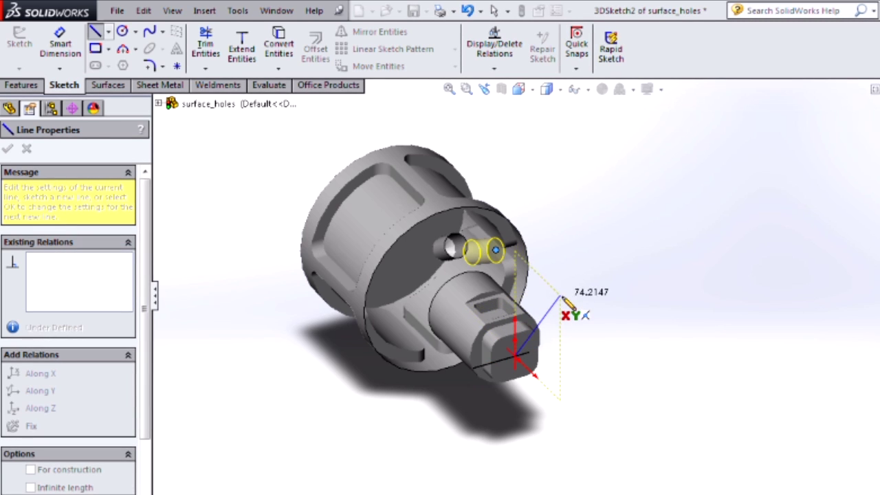
{"action": "key", "text": "Tab"}
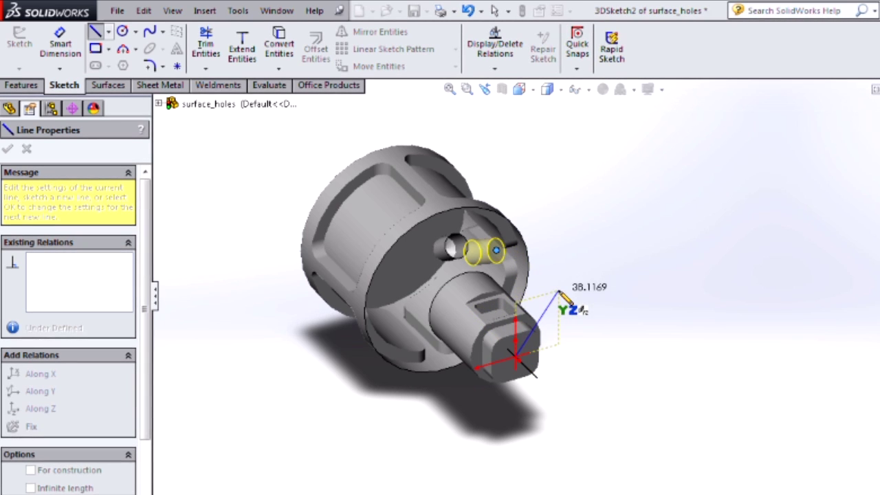
{"action": "left_click", "coordinate": [536, 324]}
{"action": "left_click", "coordinate": [557, 292]}
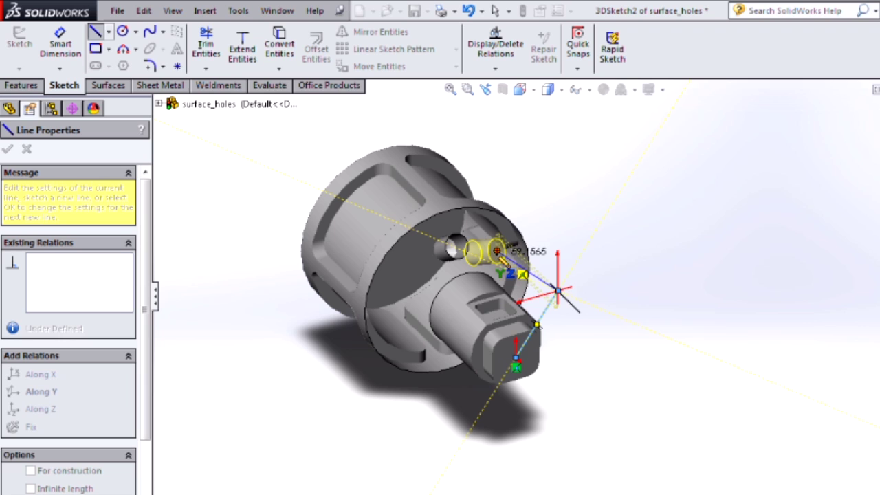
{"action": "left_click", "coordinate": [496, 252]}
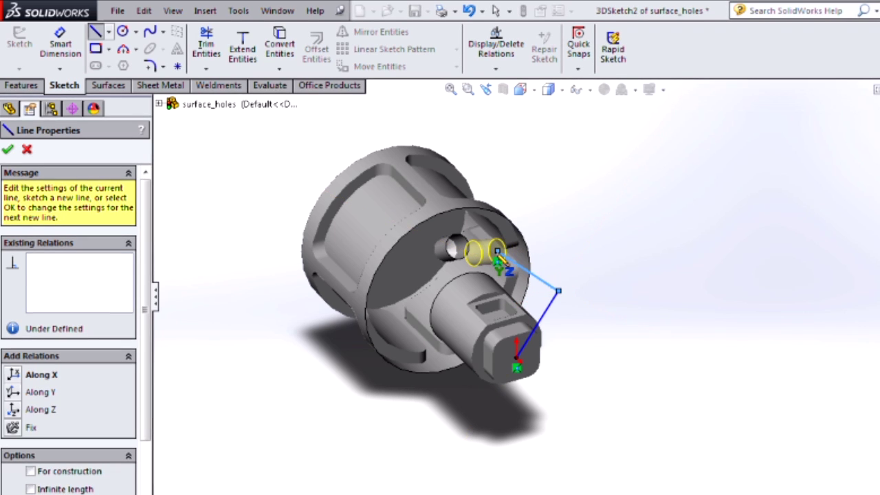
{"action": "key", "text": "Escape"}
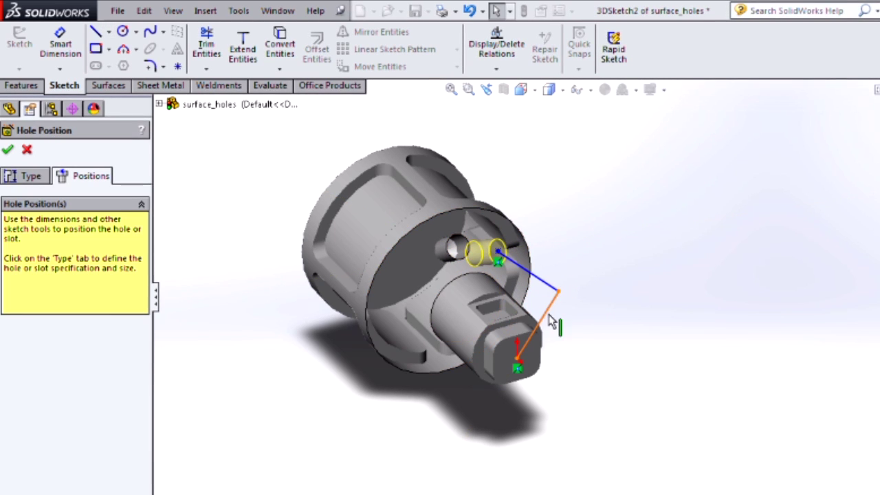
{"action": "mouse_move", "coordinate": [559, 296]}
{"action": "left_mouse_down"}
{"action": "mouse_move", "coordinate": [581, 297]}
{"action": "mouse_move", "coordinate": [566, 303]}
{"action": "mouse_move", "coordinate": [591, 310]}
{"action": "mouse_move", "coordinate": [564, 297]}
{"action": "mouse_move", "coordinate": [572, 297]}
{"action": "left_mouse_up"}
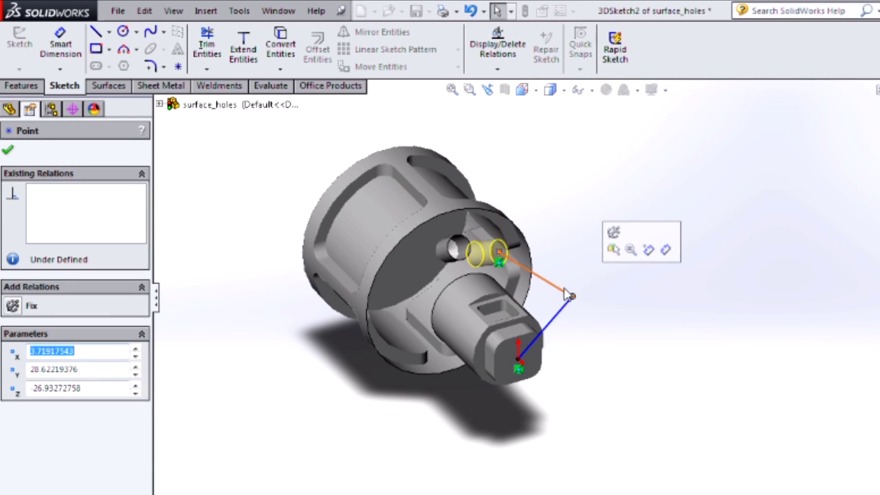
Step: Constrain the lower position line to lie on the shaft's end face
{"action": "left_click", "coordinate": [563, 271]}
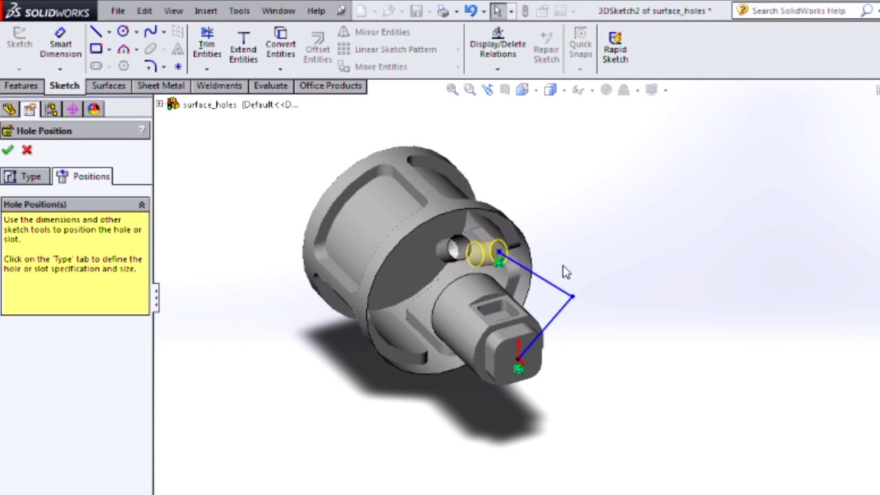
{"action": "left_click", "coordinate": [564, 307]}
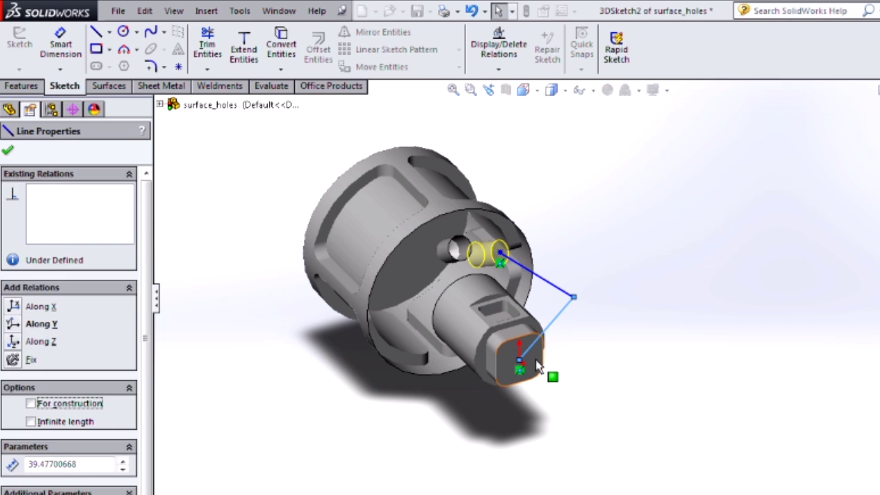
{"action": "left_click", "coordinate": [535, 364], "text": "ctrl"}
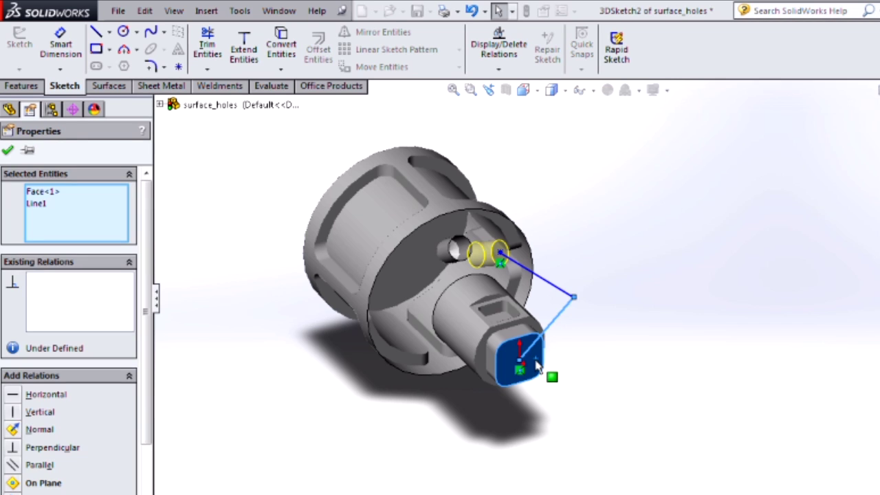
{"action": "left_click", "coordinate": [14, 485]}
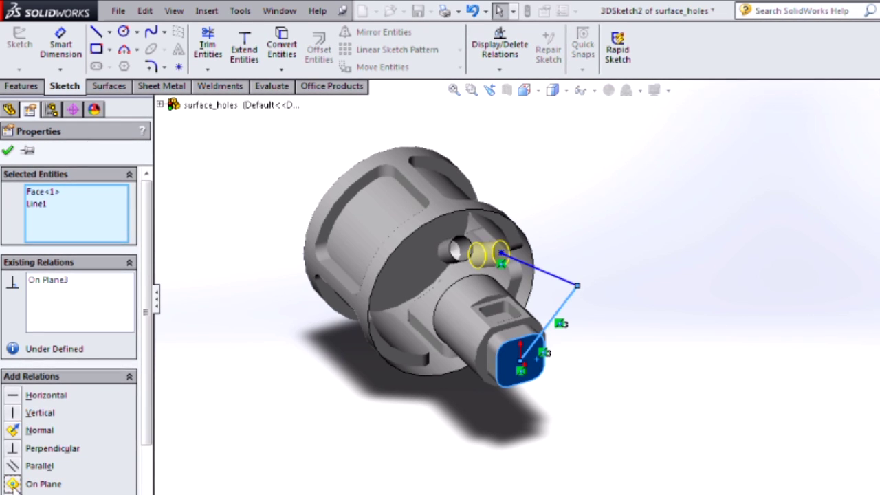
{"action": "left_click", "coordinate": [9, 152]}
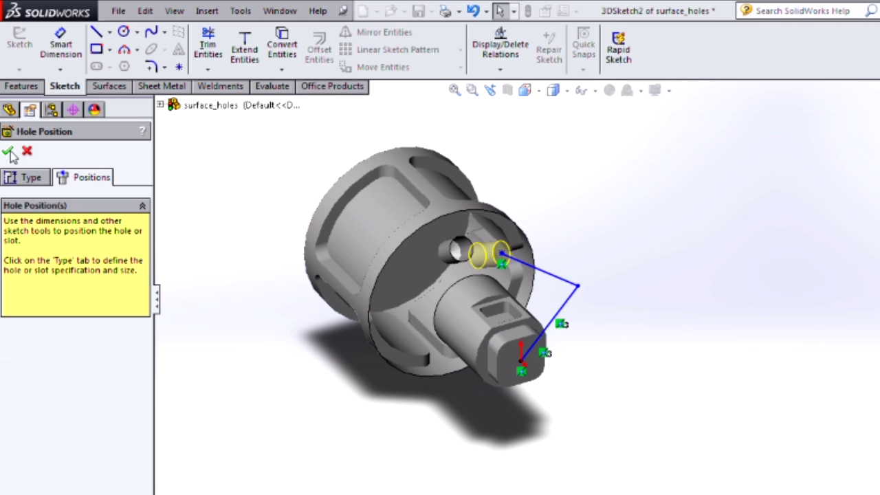
Step: Make the upper position line run Along X
{"action": "left_click", "coordinate": [557, 277]}
{"action": "left_click", "coordinate": [14, 309]}
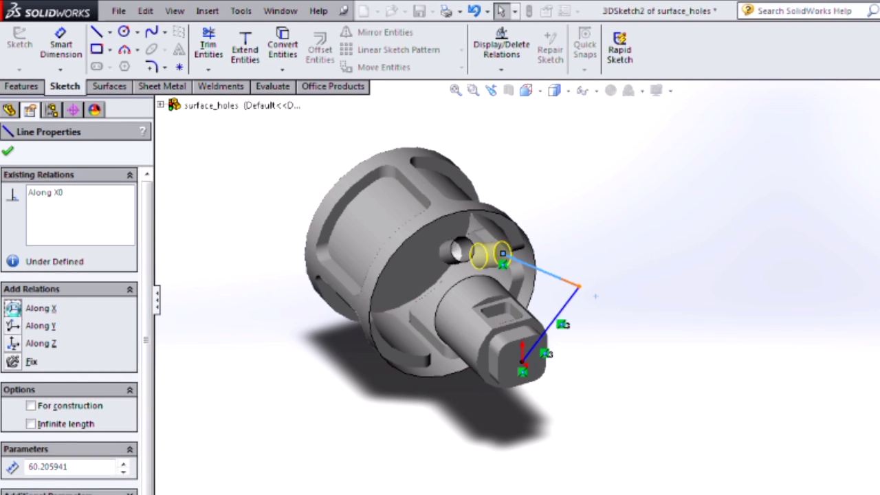
{"action": "left_click", "coordinate": [9, 153]}
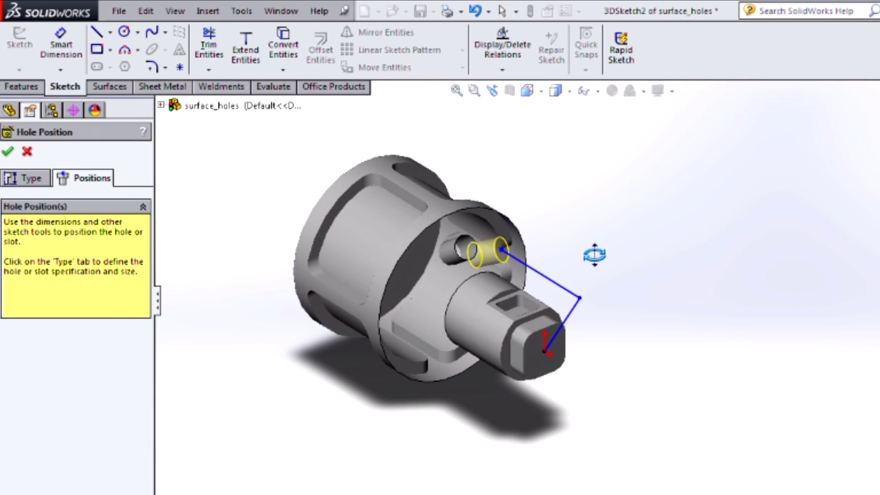
Step: Dimension the hole-positioning line to 30
{"action": "scroll", "coordinate": [589, 281], "scroll_direction": "down", "scroll_amount": 3}
{"action": "key", "text": "d"}
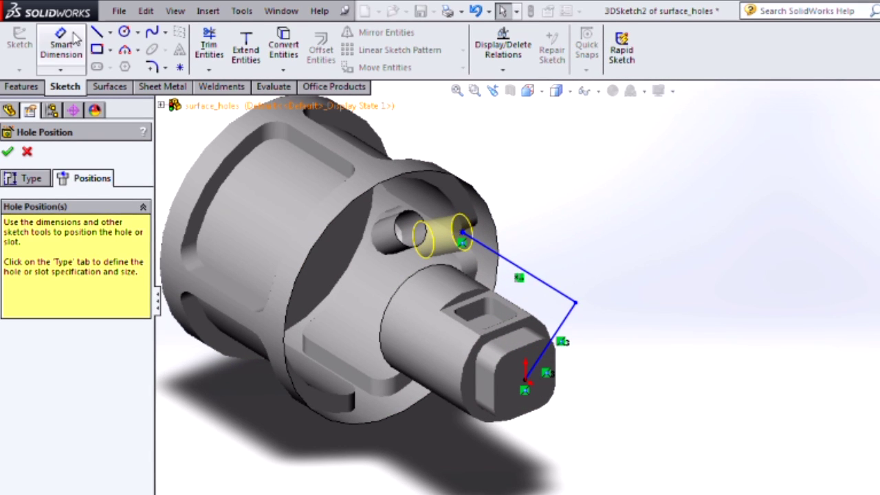
{"action": "left_click", "coordinate": [562, 319]}
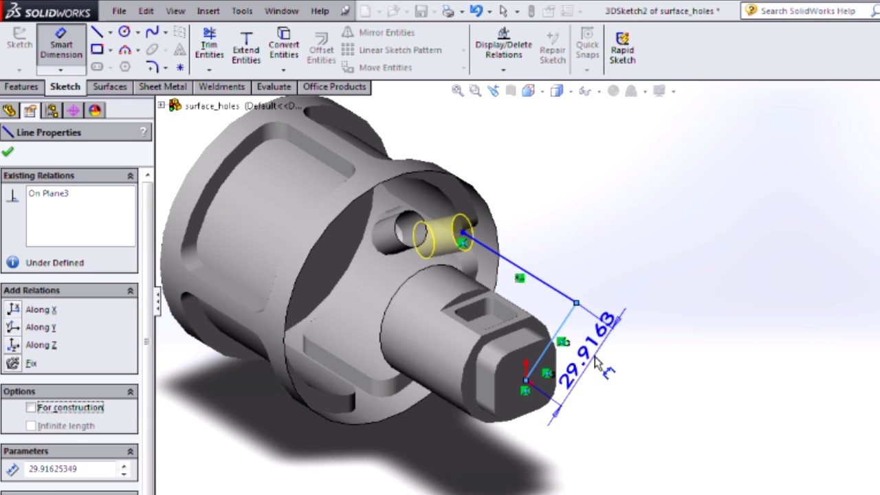
{"action": "left_click", "coordinate": [590, 350]}
{"action": "type", "text": "30"}
{"action": "key", "text": "Return"}
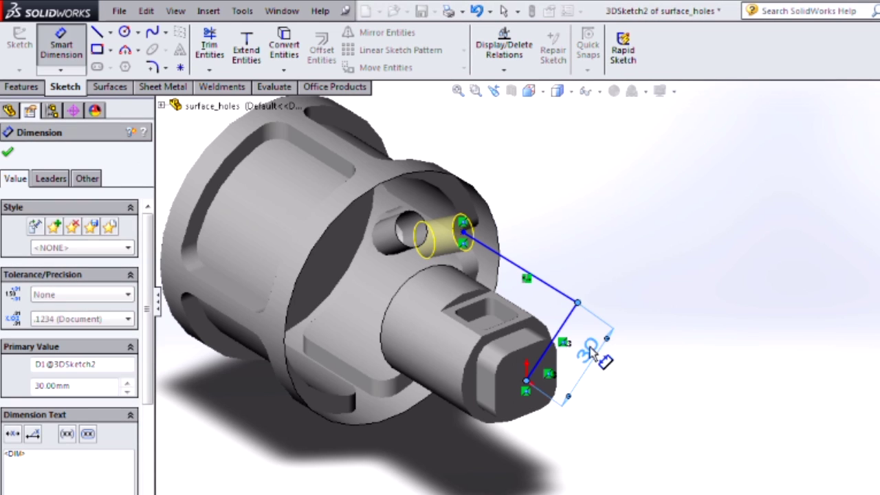
{"action": "left_click", "coordinate": [7, 154]}
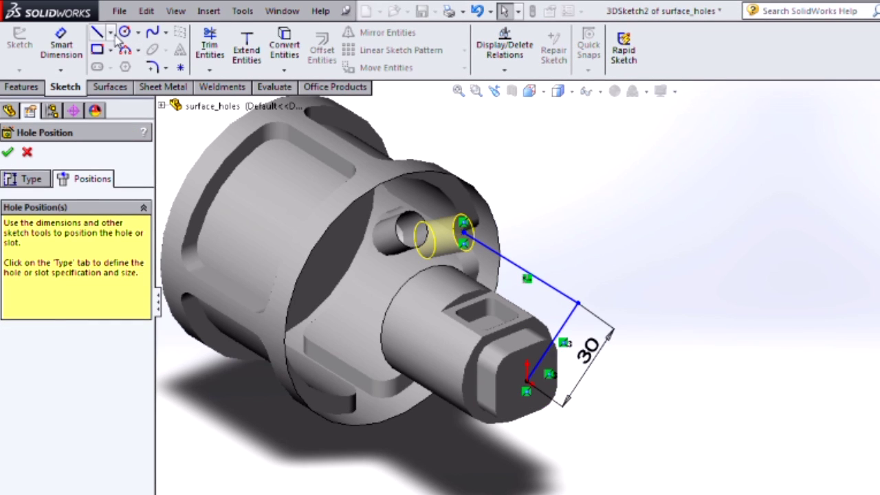
Step: Draw a vertical centerline up from the origin
{"action": "left_click", "coordinate": [110, 33]}
{"action": "left_click", "coordinate": [132, 65]}
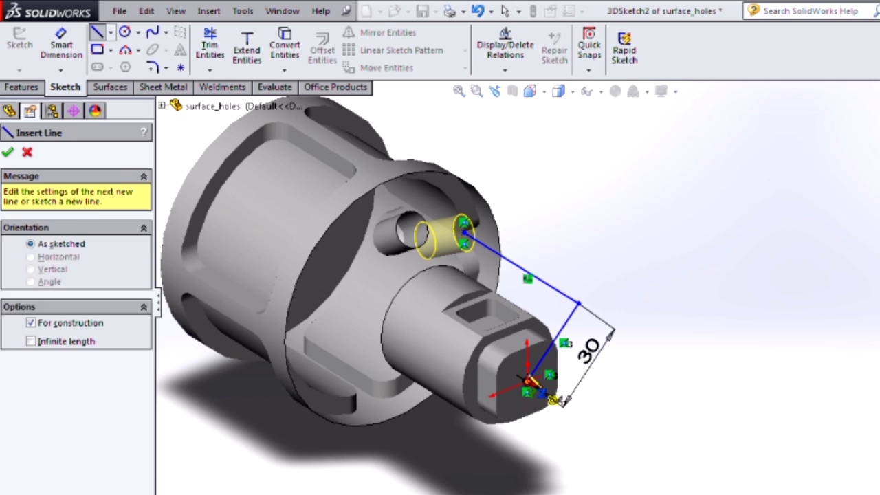
{"action": "left_click", "coordinate": [528, 382]}
{"action": "left_click", "coordinate": [527, 297]}
{"action": "key", "text": "Escape"}
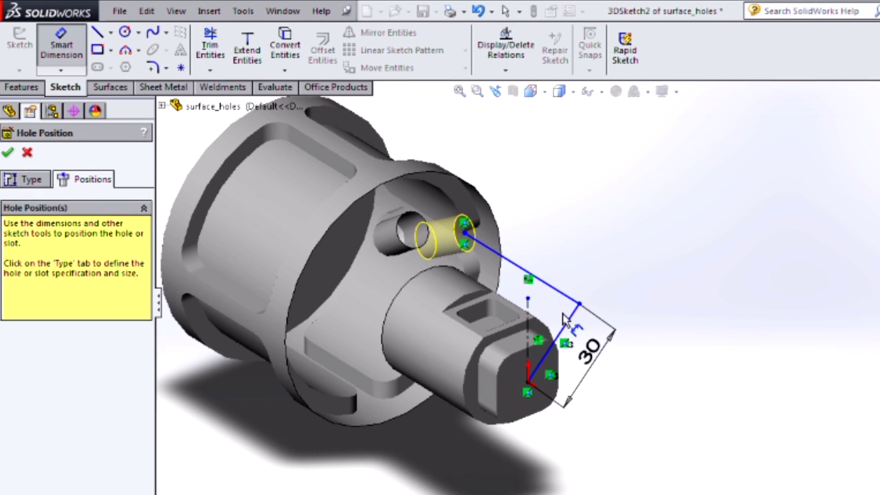
Step: Set a 35° angle between the 30 line and the centerline
{"action": "left_click", "coordinate": [565, 318]}
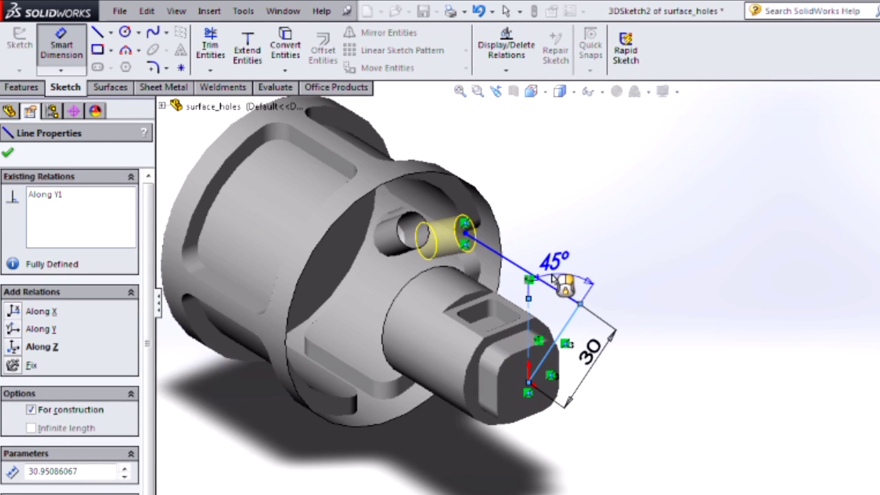
{"action": "left_click", "coordinate": [555, 277]}
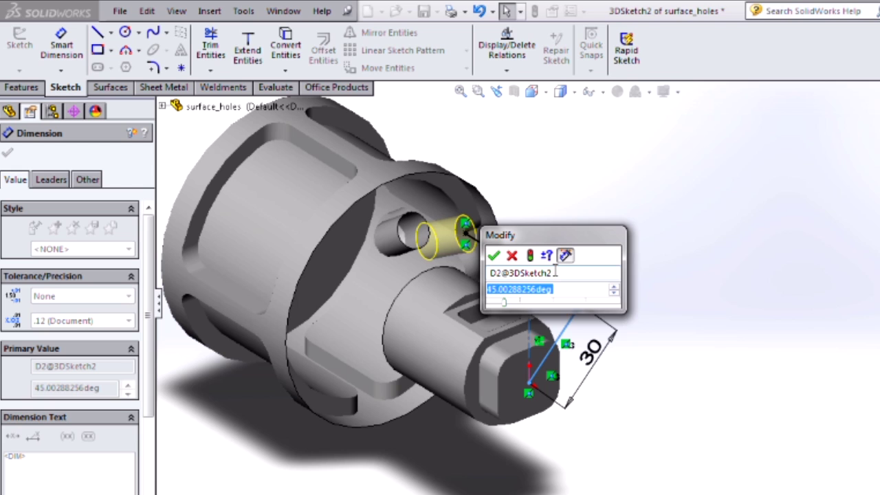
{"action": "type", "text": "35"}
{"action": "key", "text": "Return"}
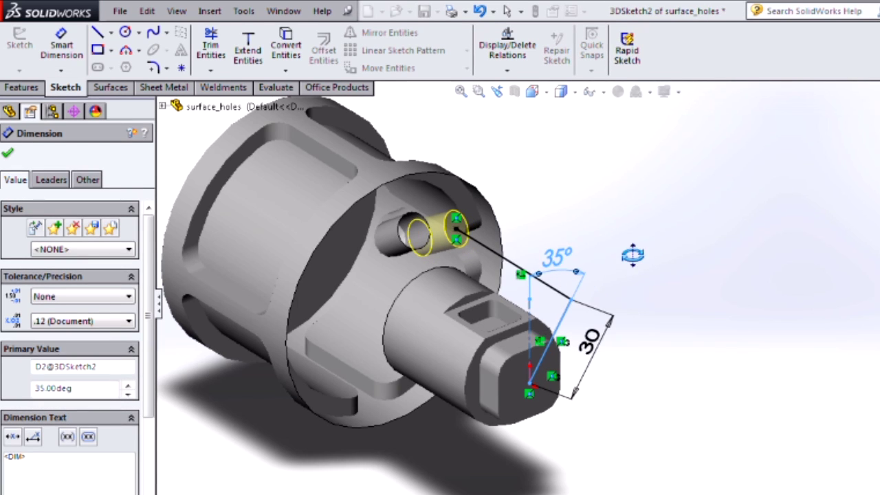
{"action": "middle_click_drag", "start_coordinate": [632, 255], "coordinate": [602, 290]}
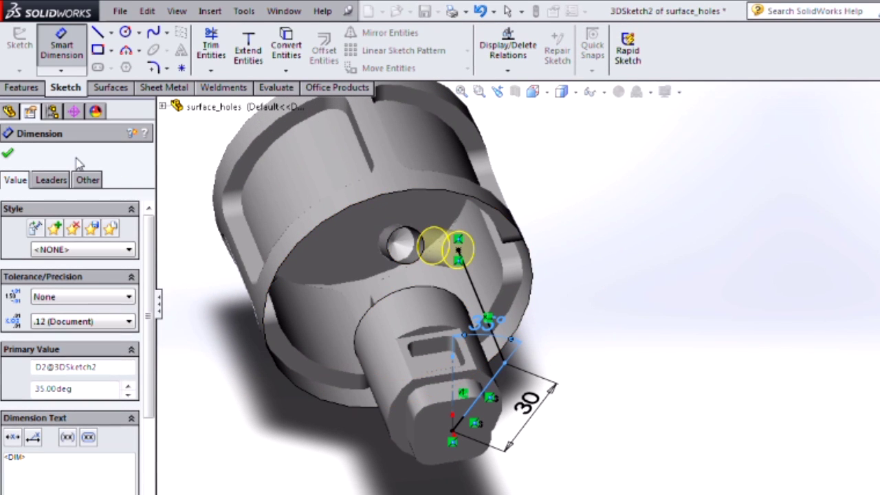
{"action": "left_click", "coordinate": [7, 152]}
Step: Set the second hole size to Ø9.0 and cut it into the conical face
{"action": "left_click", "coordinate": [27, 180]}
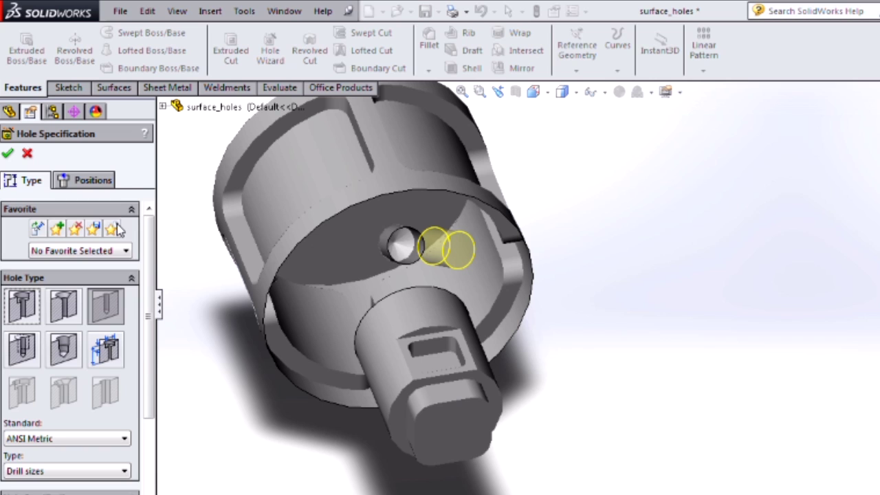
{"action": "left_click_drag", "start_coordinate": [148, 245], "coordinate": [149, 323]}
{"action": "left_click", "coordinate": [124, 397]}
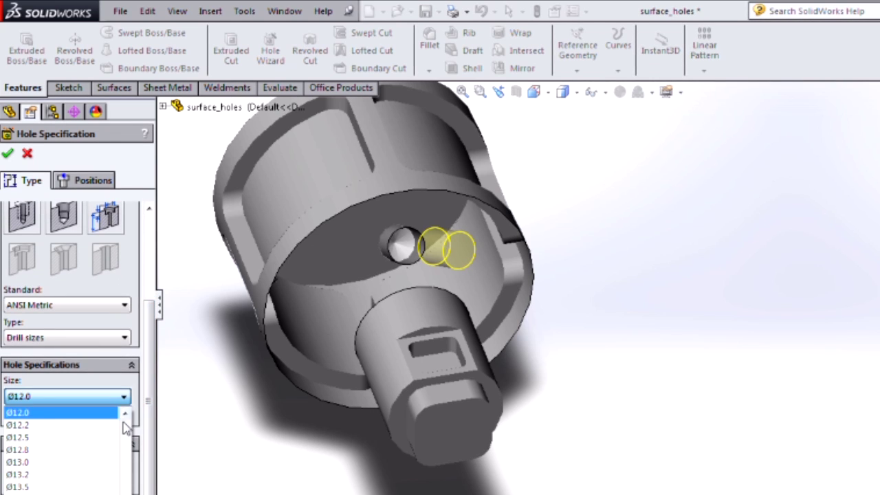
{"action": "scroll", "coordinate": [110, 433], "scroll_direction": "up", "scroll_amount": 2}
{"action": "left_click", "coordinate": [85, 424]}
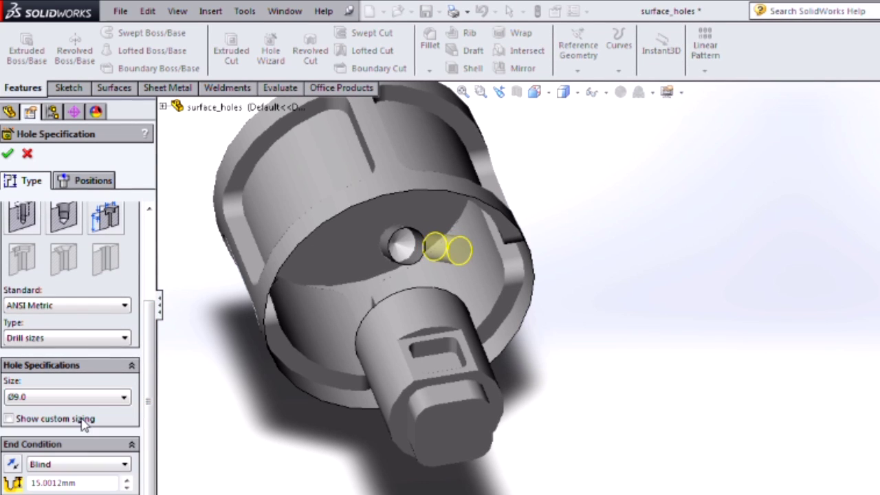
{"action": "left_click", "coordinate": [8, 153]}
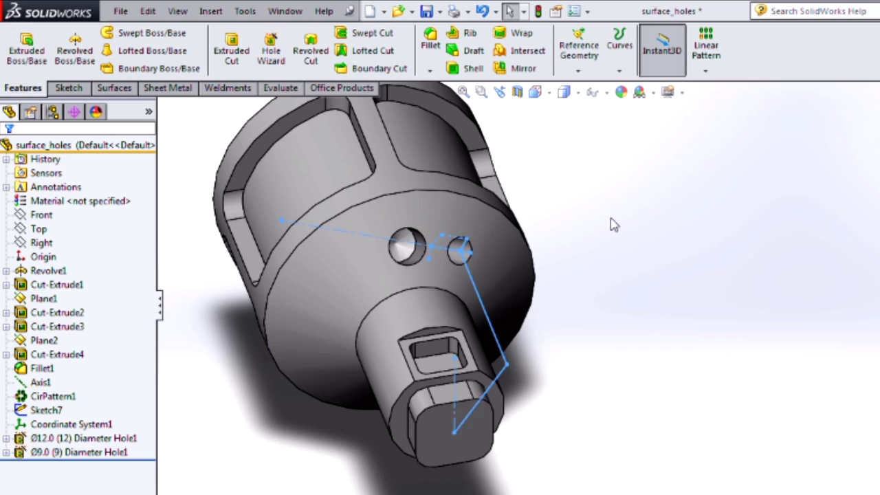
{"action": "mouse_move", "coordinate": [614, 216]}
{"action": "middle_mouse_down"}
{"action": "mouse_move", "coordinate": [597, 220]}
{"action": "mouse_move", "coordinate": [565, 186]}
{"action": "mouse_move", "coordinate": [603, 189]}
{"action": "mouse_move", "coordinate": [613, 206]}
{"action": "middle_mouse_up"}
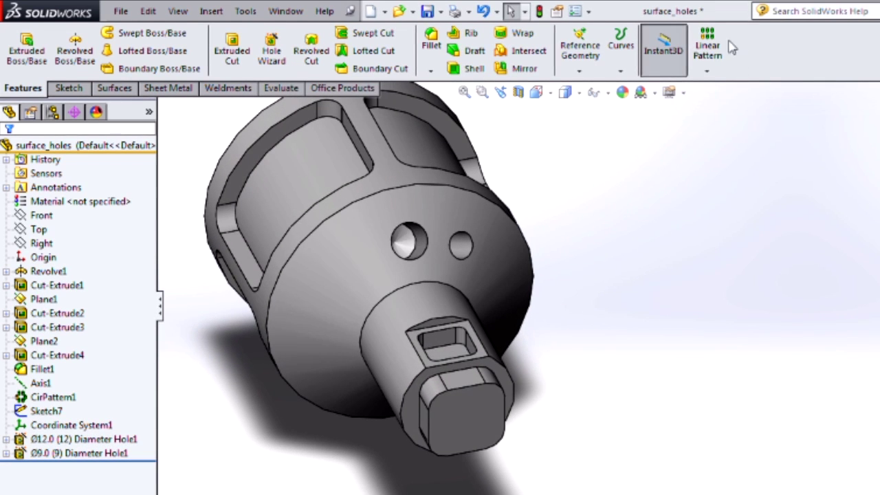
Step: Circularly pattern the Ø12.0 and Ø9.0 holes five times around the part's circular edge
{"action": "left_click", "coordinate": [707, 72]}
{"action": "left_click", "coordinate": [722, 101]}
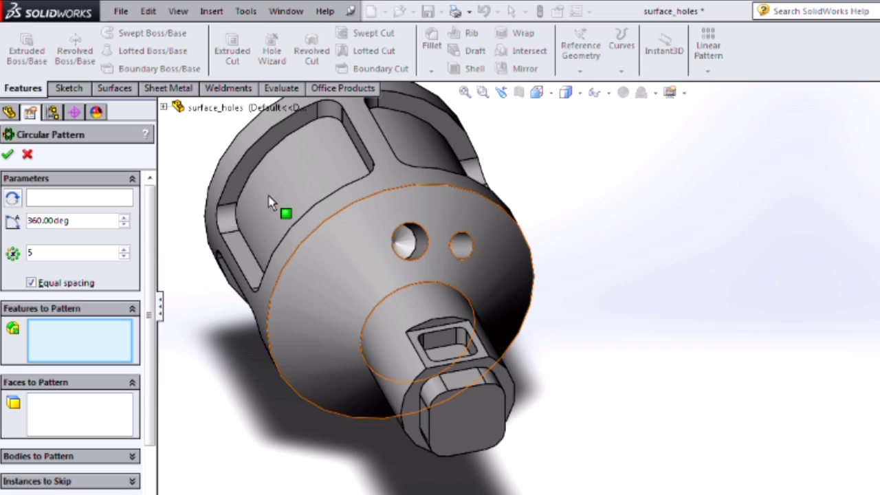
{"action": "left_click", "coordinate": [114, 199]}
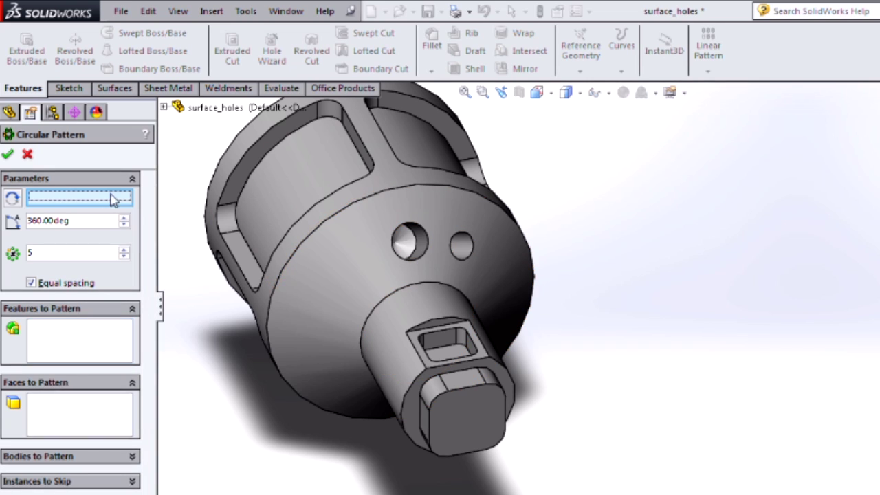
{"action": "left_click", "coordinate": [328, 222]}
{"action": "left_click", "coordinate": [108, 347]}
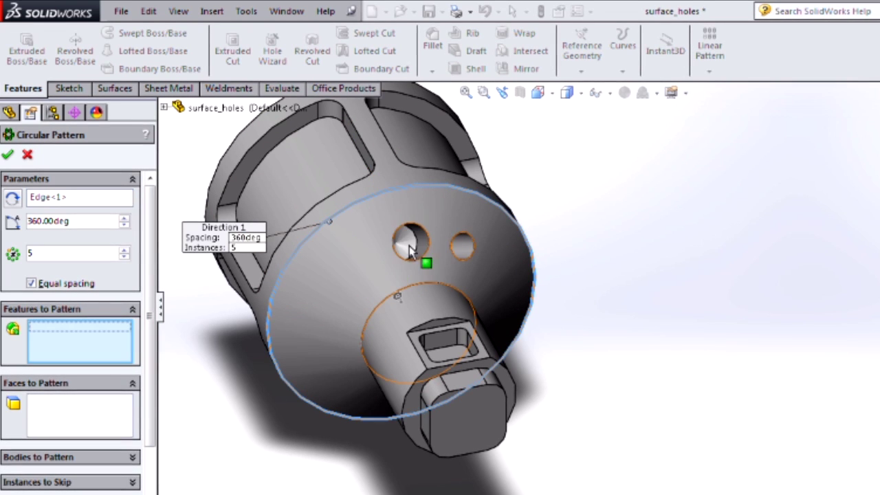
{"action": "left_click", "coordinate": [424, 244]}
{"action": "left_click", "coordinate": [464, 250]}
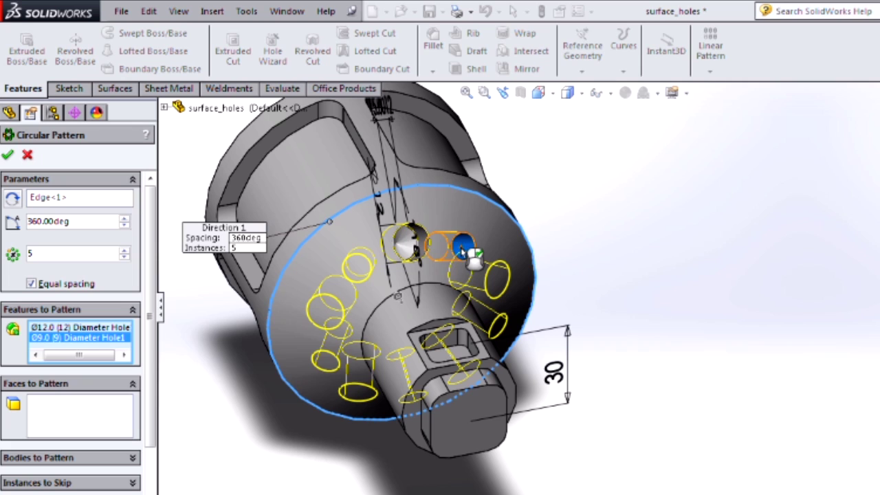
{"action": "left_click", "coordinate": [11, 155]}
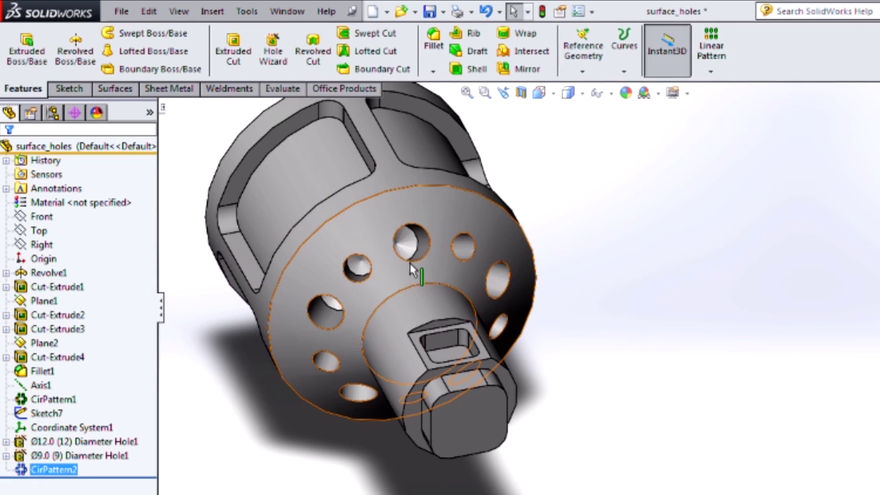
{"action": "middle_click_drag", "start_coordinate": [462, 246], "coordinate": [546, 279]}
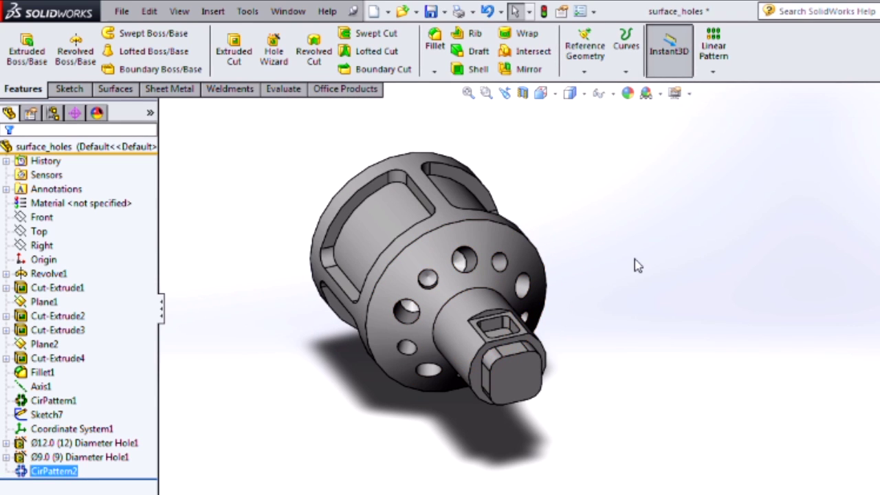